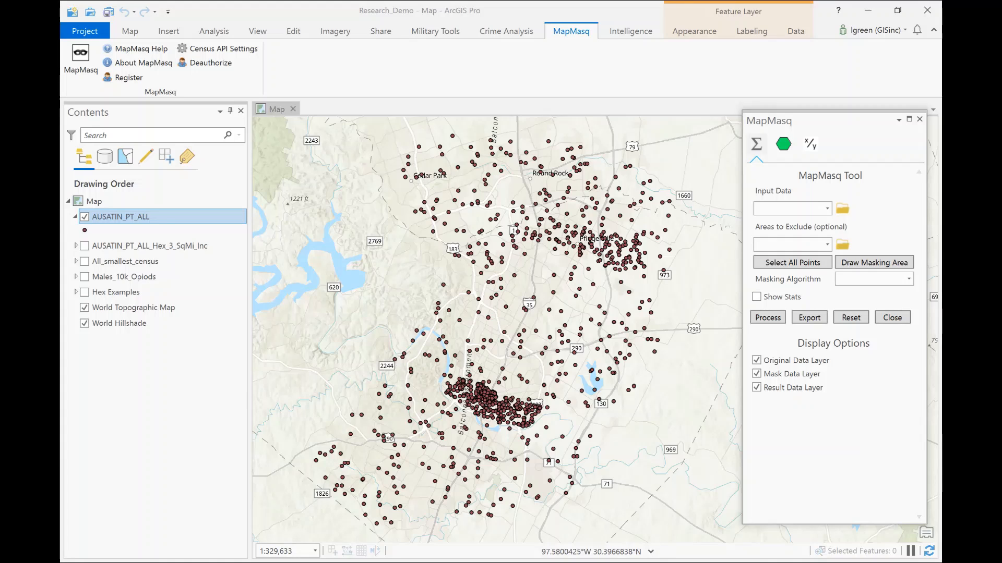
Use AUSATIN_PT_ALL as the input data for masking and select all of its points.
left_click(827, 209)
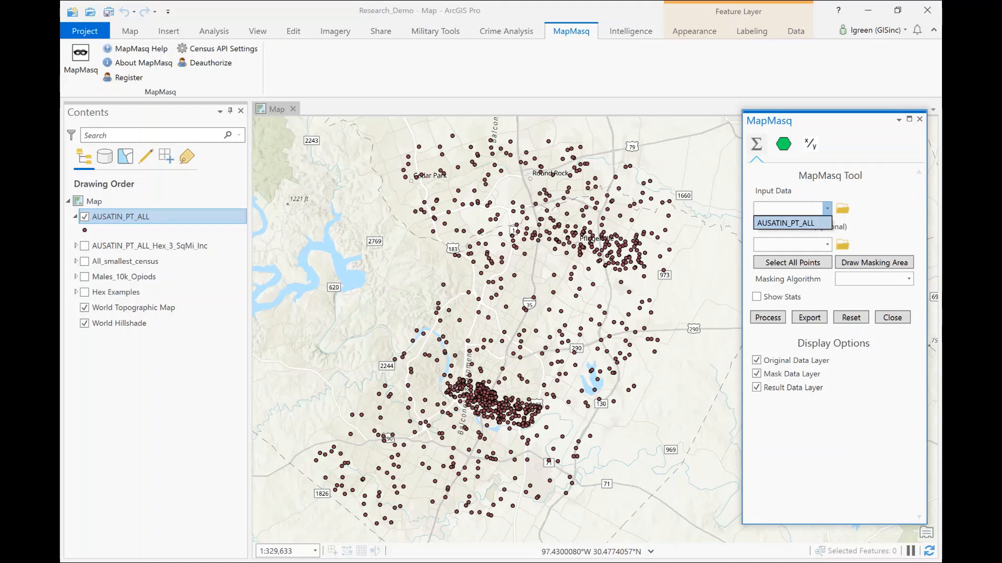
left_click(792, 223)
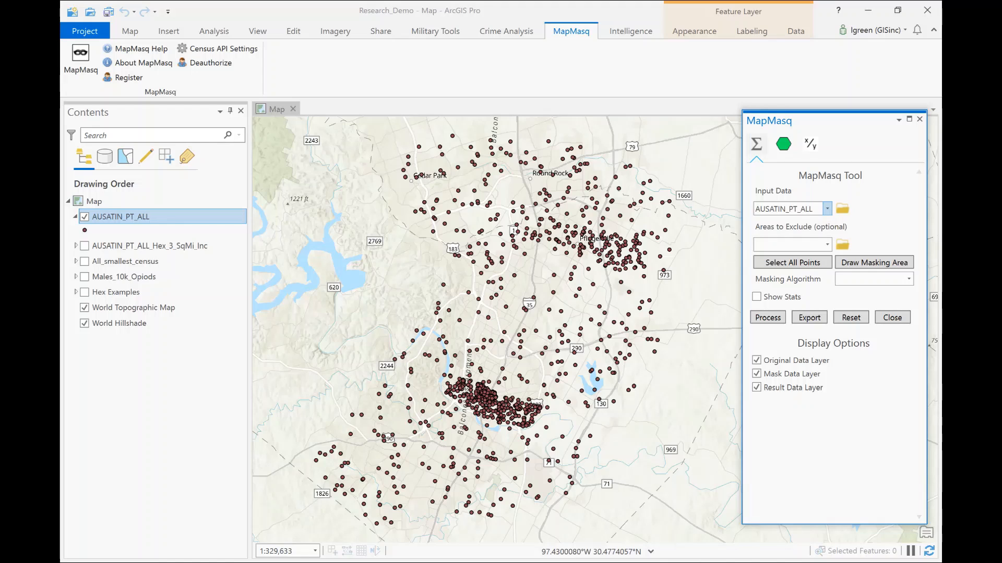
left_click(792, 262)
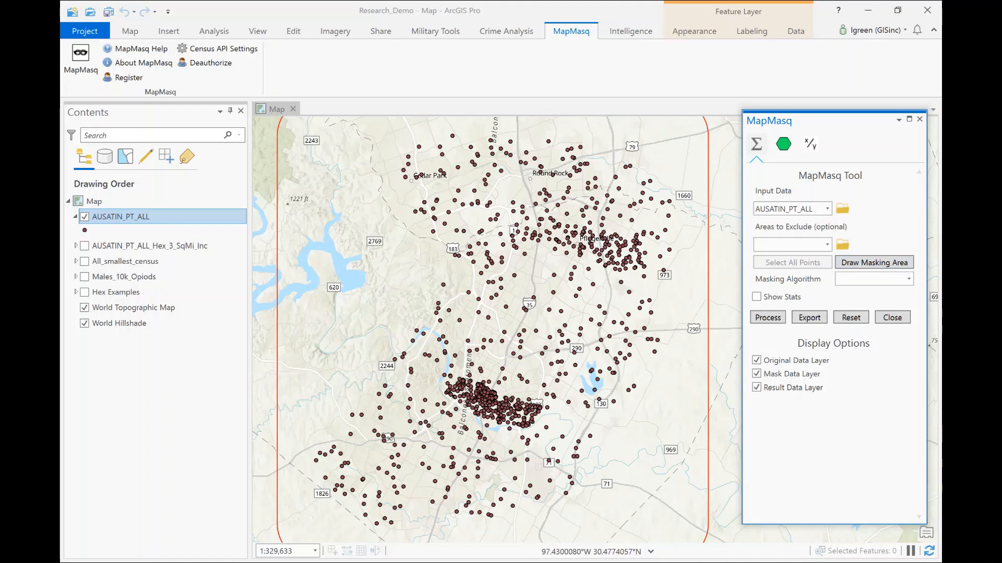
Choose the K-Mean Neighbor masking algorithm with a K-value of 5.
left_click(909, 279)
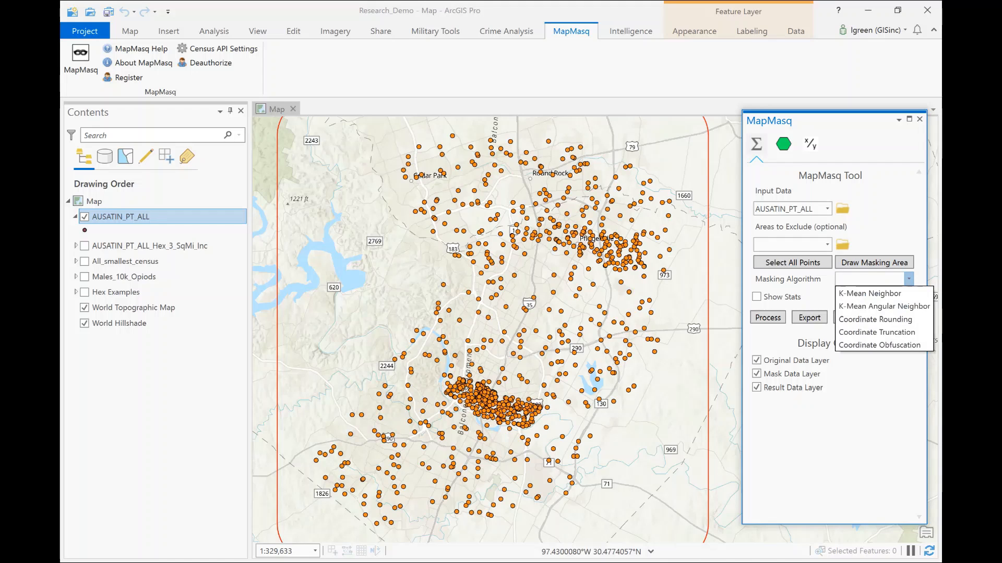
left_click(870, 293)
left_click(873, 298)
type("5")
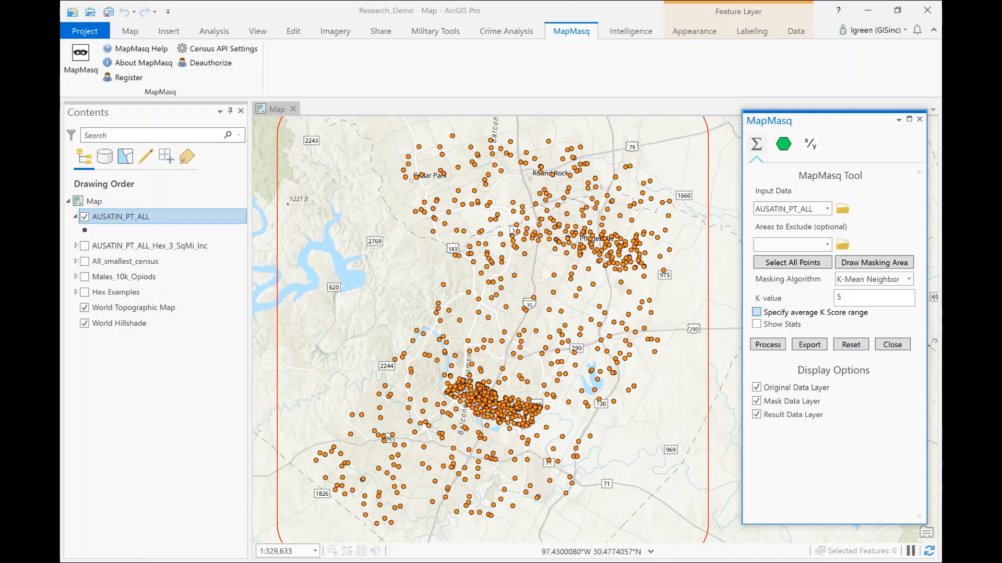
Enable the average K score range and set its minimum average to 12 and maximum average to 15.
left_click(756, 312)
left_click(873, 325)
type("5")
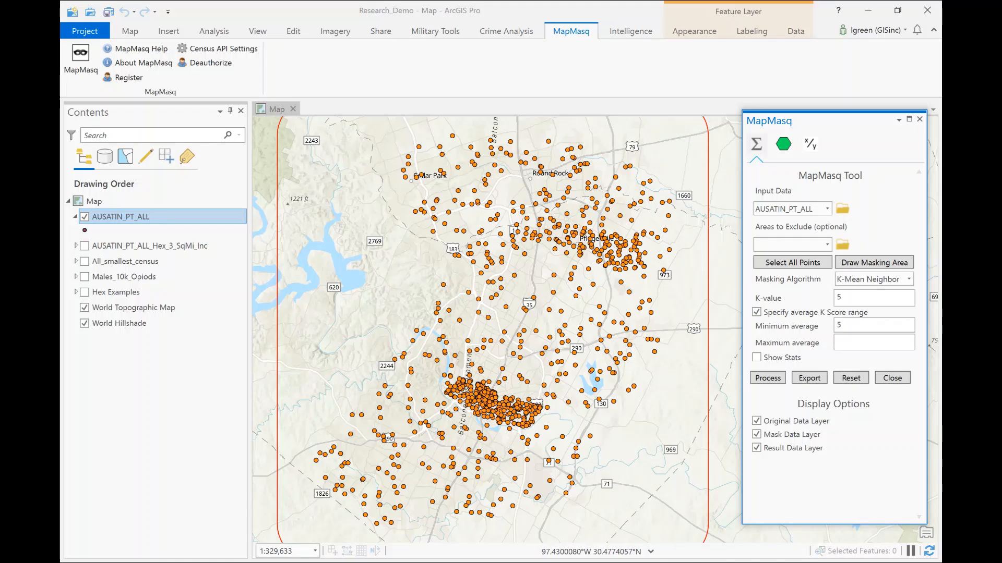
key("BackSpace")
type("7")
type("9")
left_click(842, 326)
key("BackSpace")
type("12")
key("Tab")
key("BackSpace")
type("15")
Change the average K score range to a minimum of 10 and a maximum of 13.
left_click(847, 325)
key("BackSpace")
type("0")
left_click(846, 342)
key("BackSpace")
type("3")
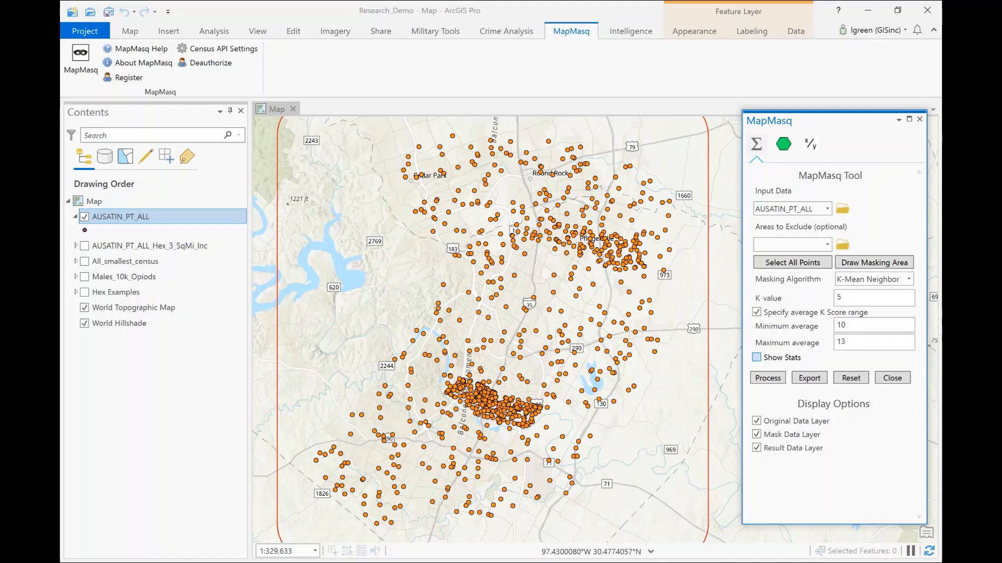
Turn on the statistics display and run the masking process on the selected points.
left_click(756, 358)
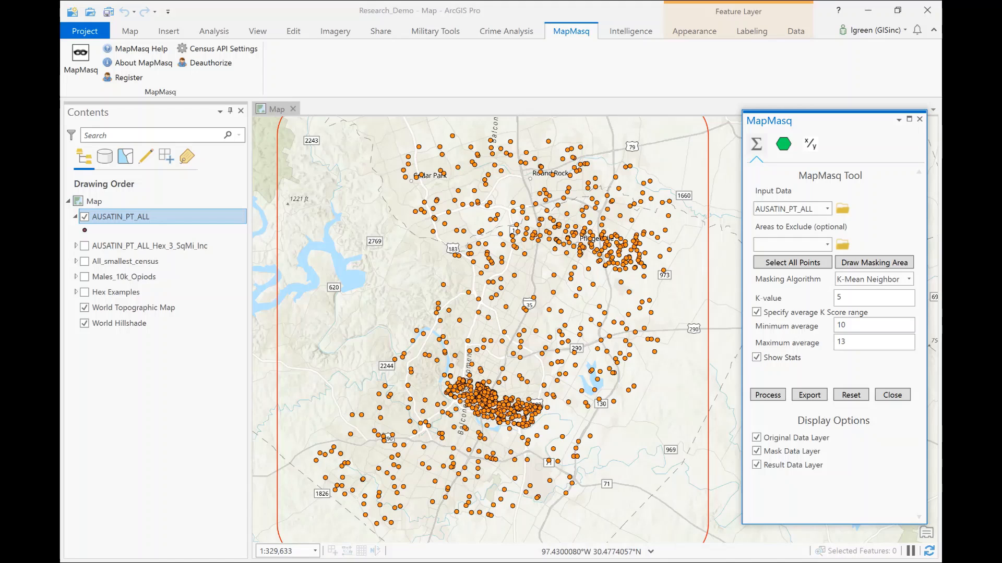
left_click(768, 395)
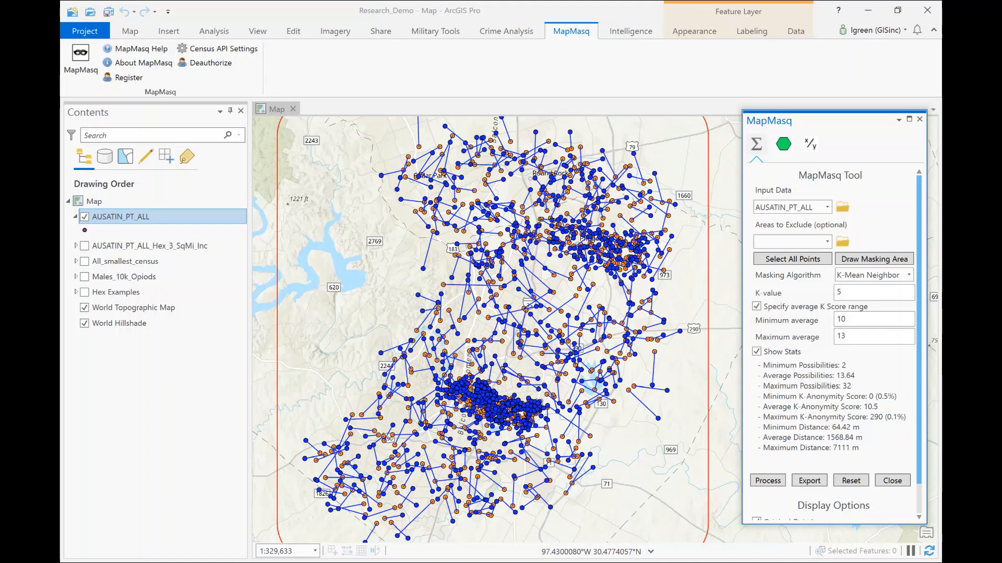
Compare original and masked points by switching the mask, original and result data layers off and back on.
scroll(833, 344, "down", 2)
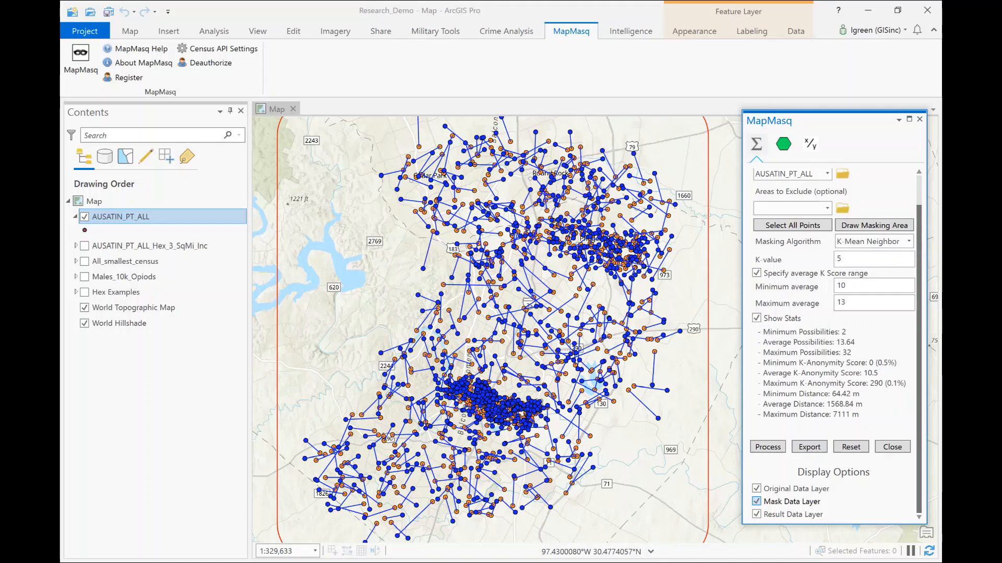
left_click(756, 502)
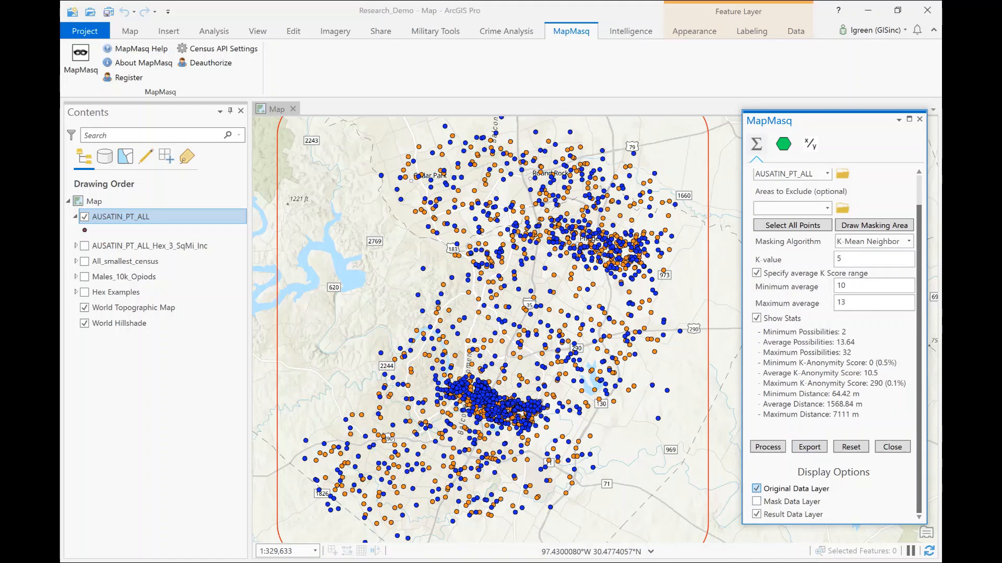
left_click(756, 489)
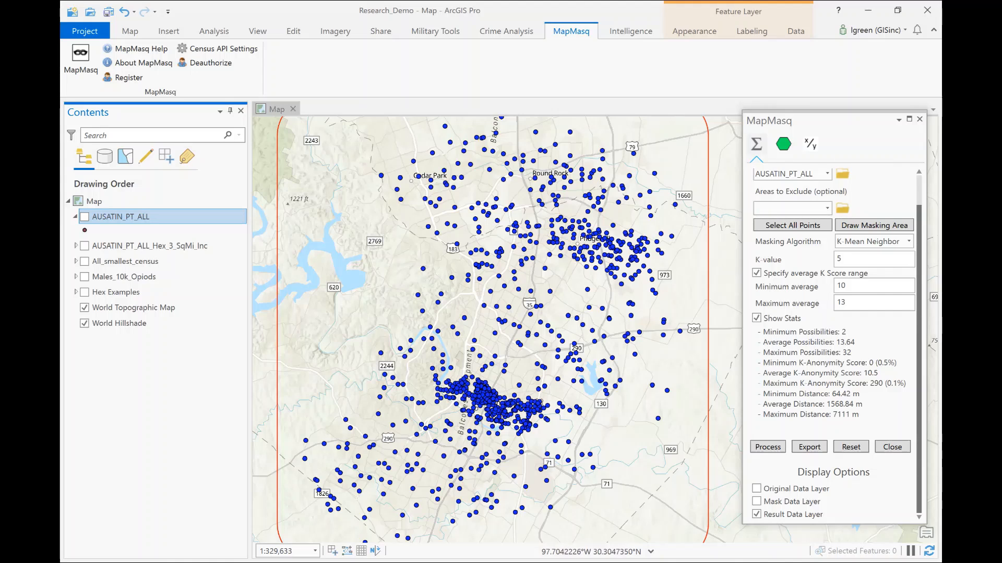
left_click(757, 489)
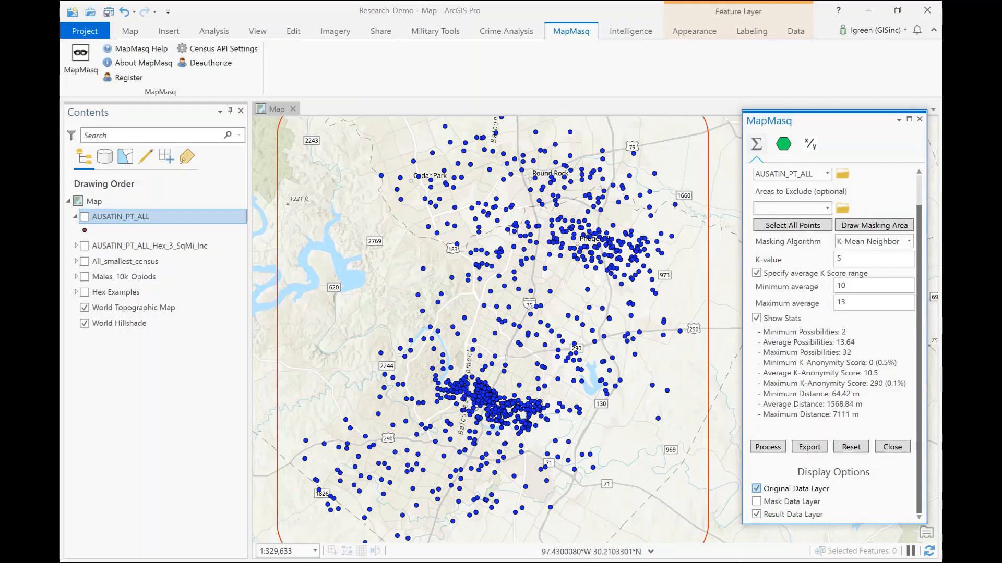
left_click(757, 514)
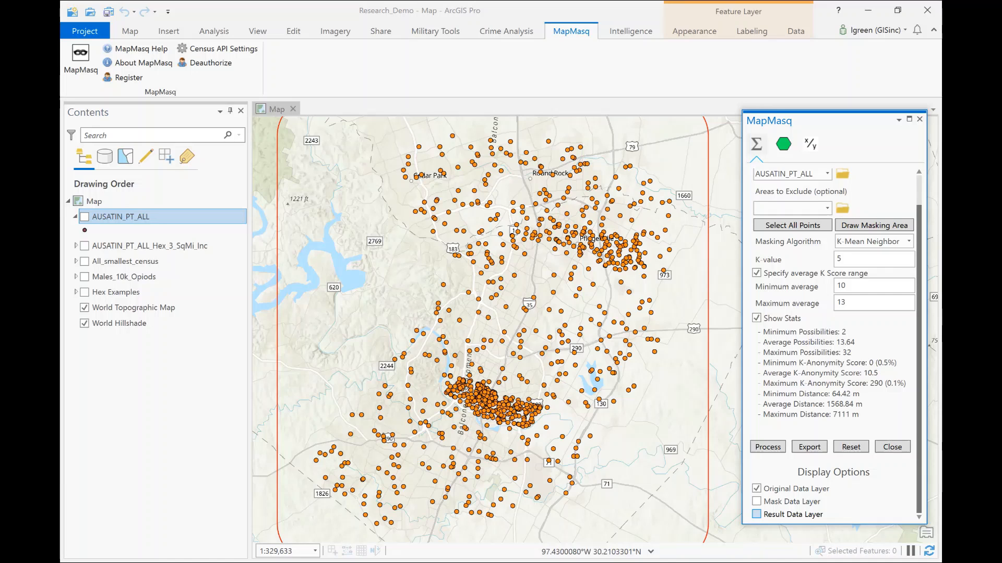
left_click(756, 514)
left_click(757, 501)
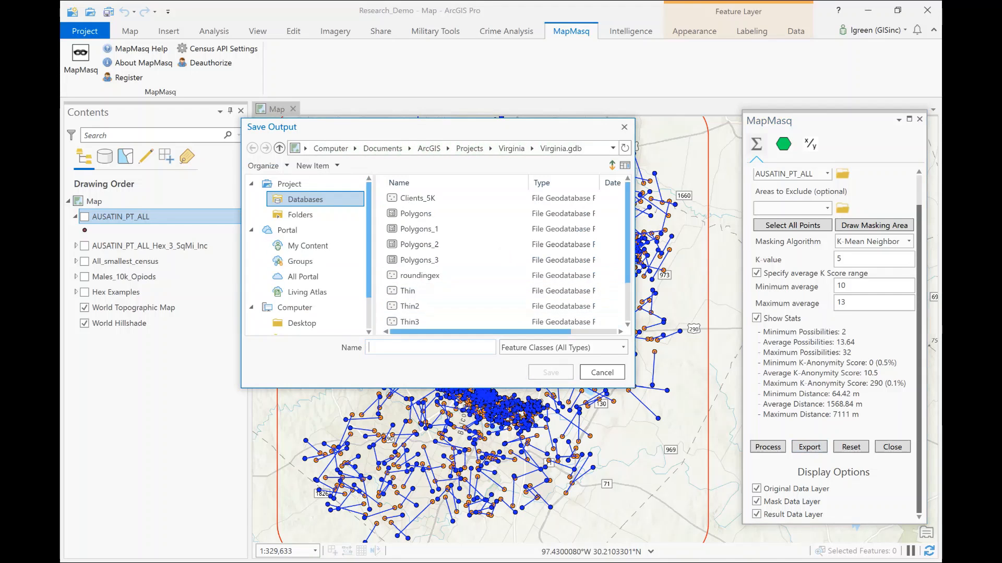
Export the masked points to the Virginia.gdb geodatabase as a feature class named Newexport.
type("Newexport")
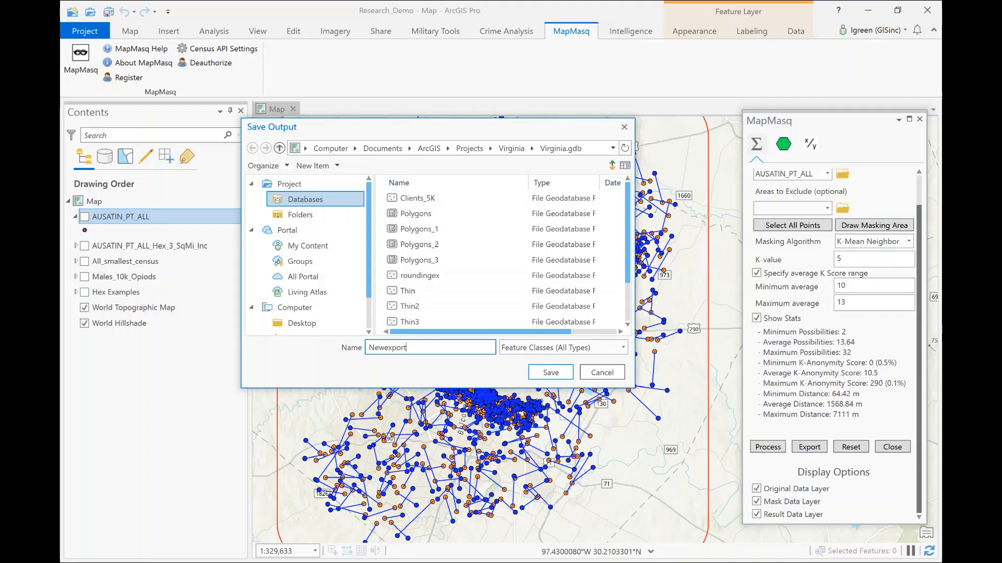
left_click(550, 373)
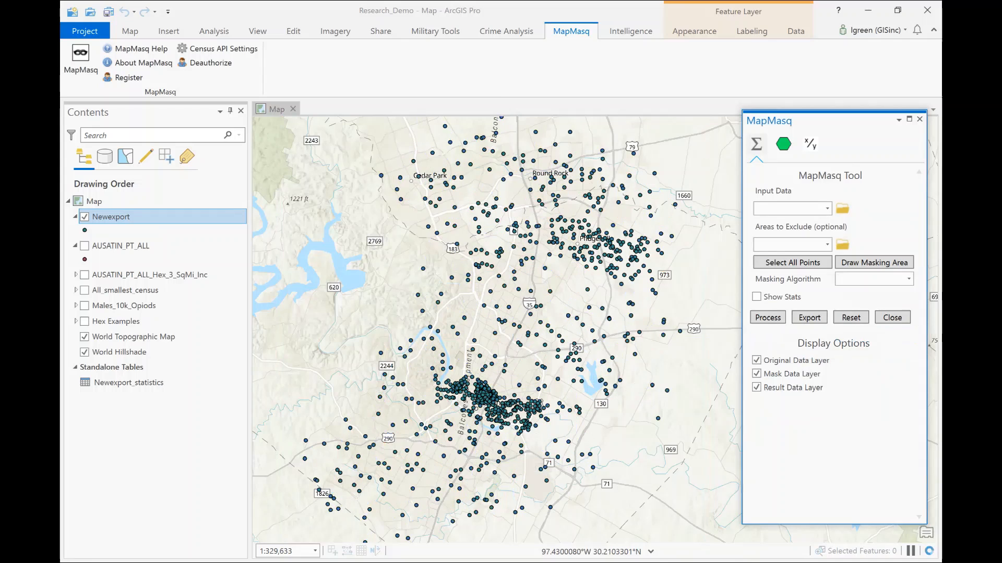
Open the Newexport attribute table and inspect the field options of distance_moved_calculated and original_point_id, including field deletion, without changing anything.
right_click(120, 217)
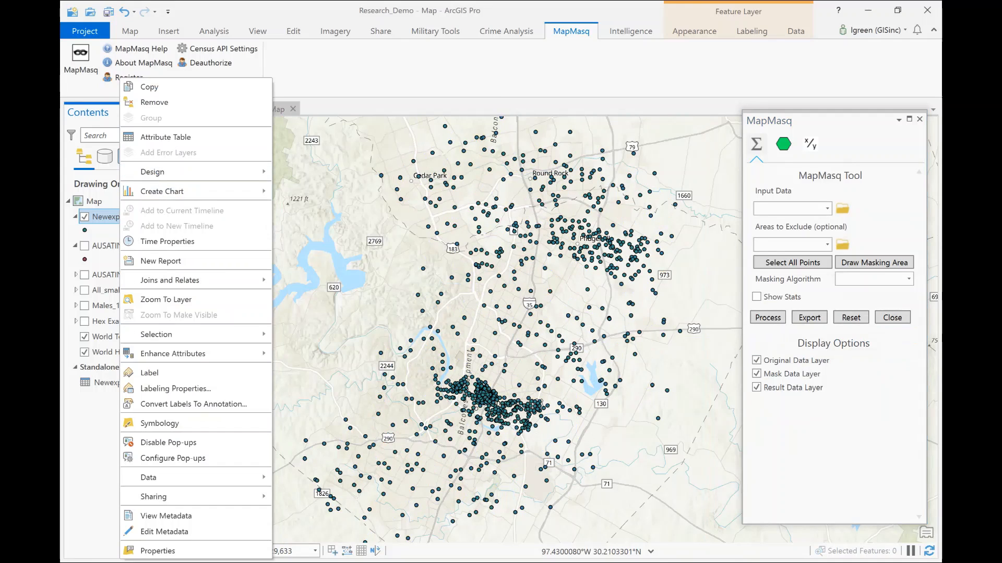
left_click(157, 137)
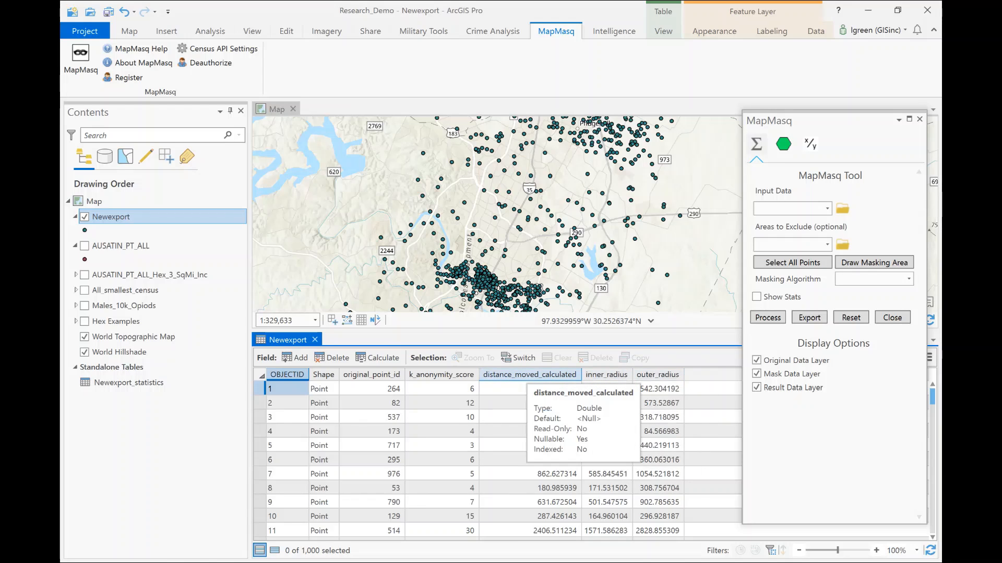
right_click(524, 376)
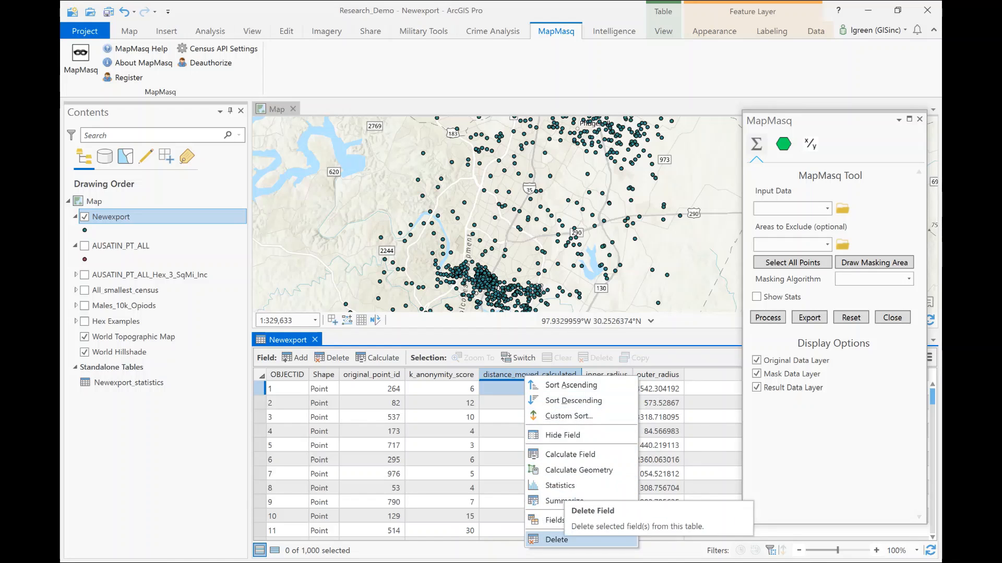
left_click(371, 374)
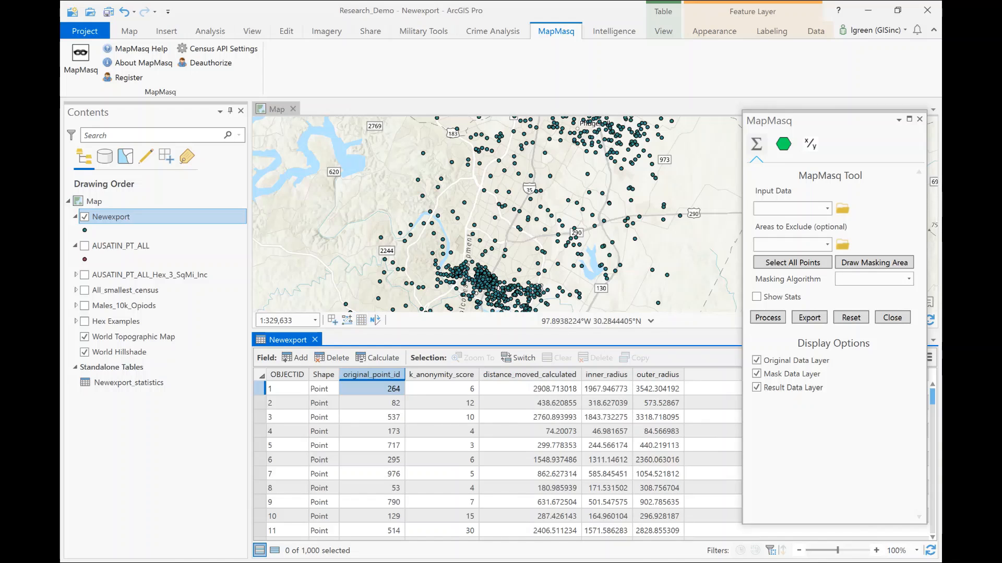
right_click(365, 375)
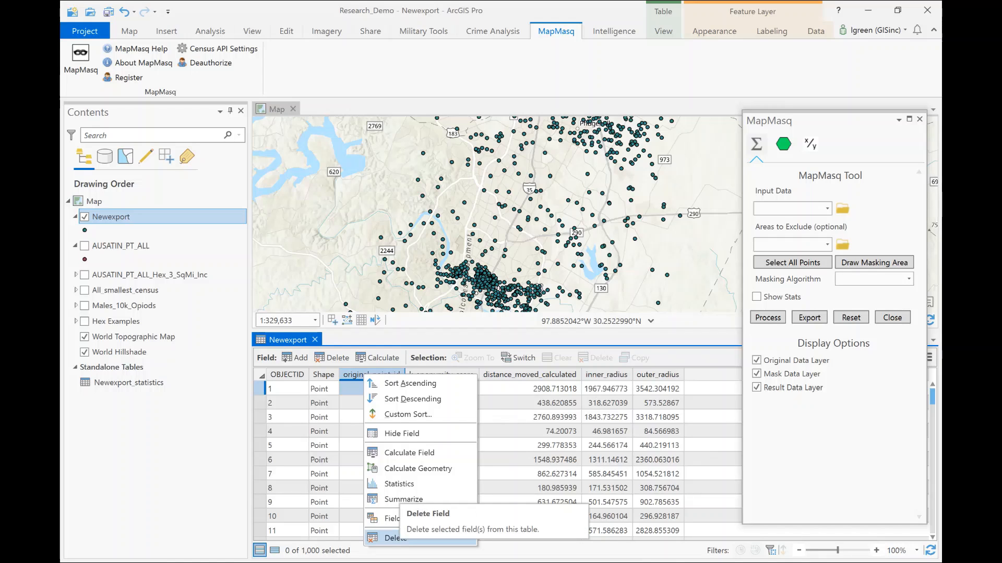
key("Escape")
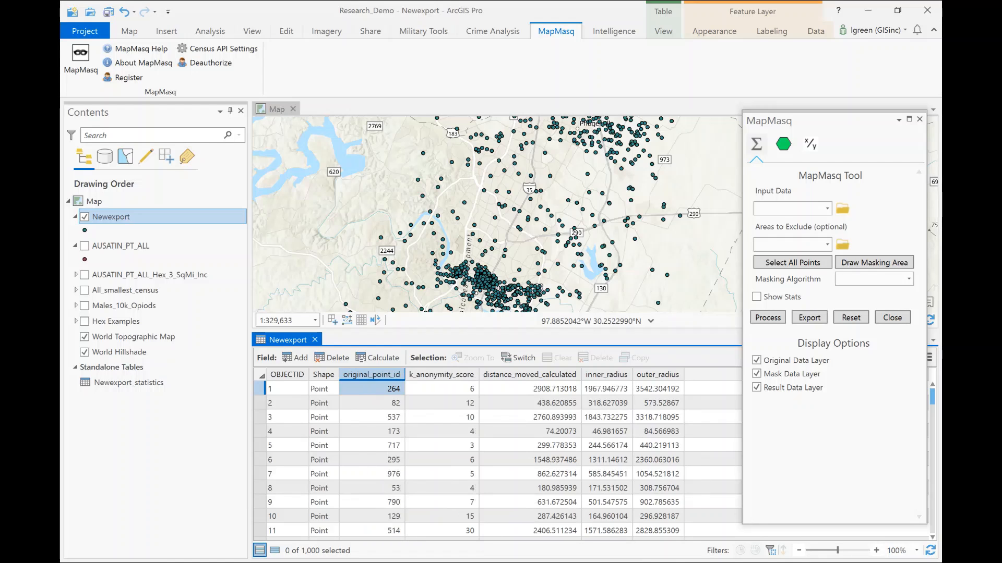
left_click(370, 32)
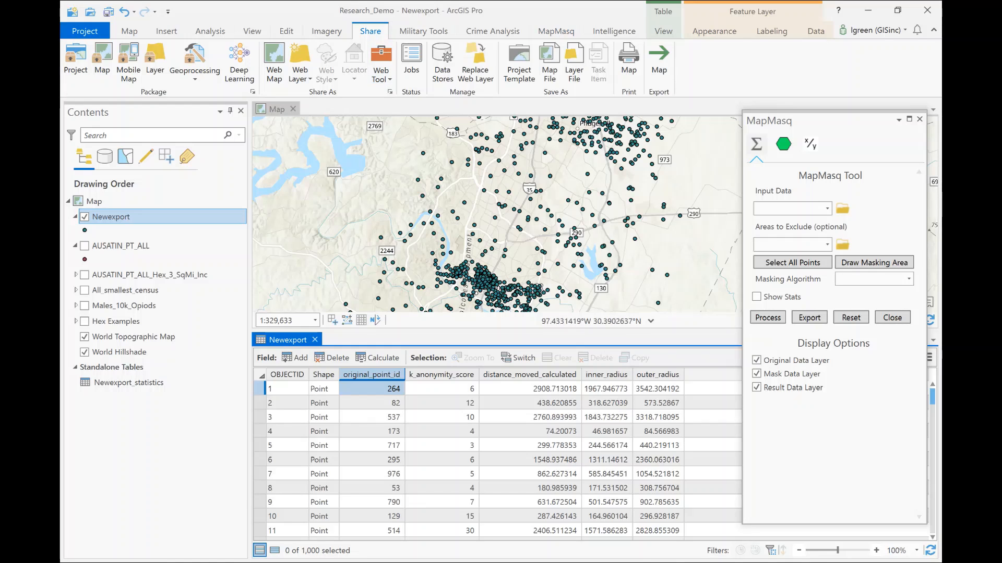
left_click(783, 144)
left_click(810, 144)
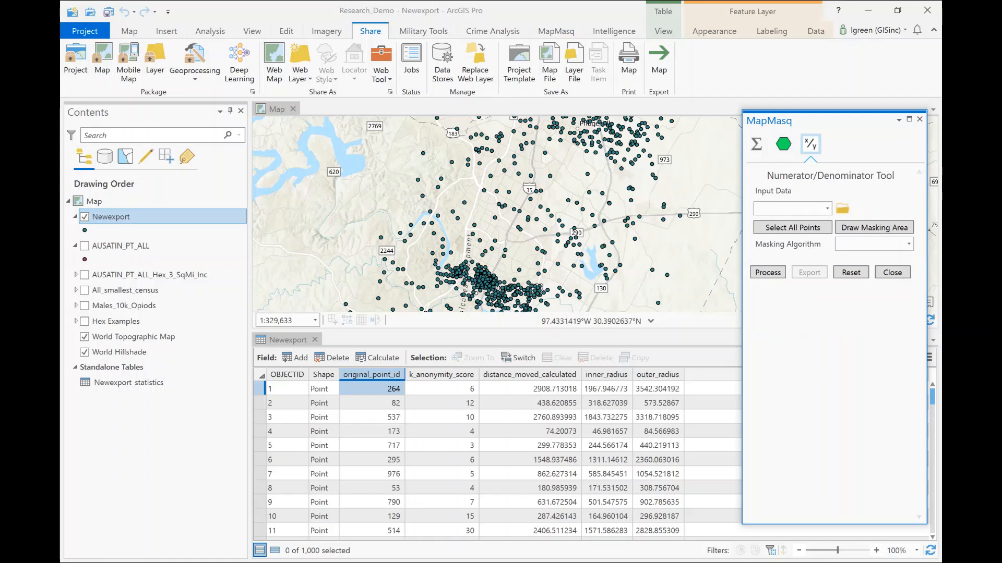
left_click(756, 144)
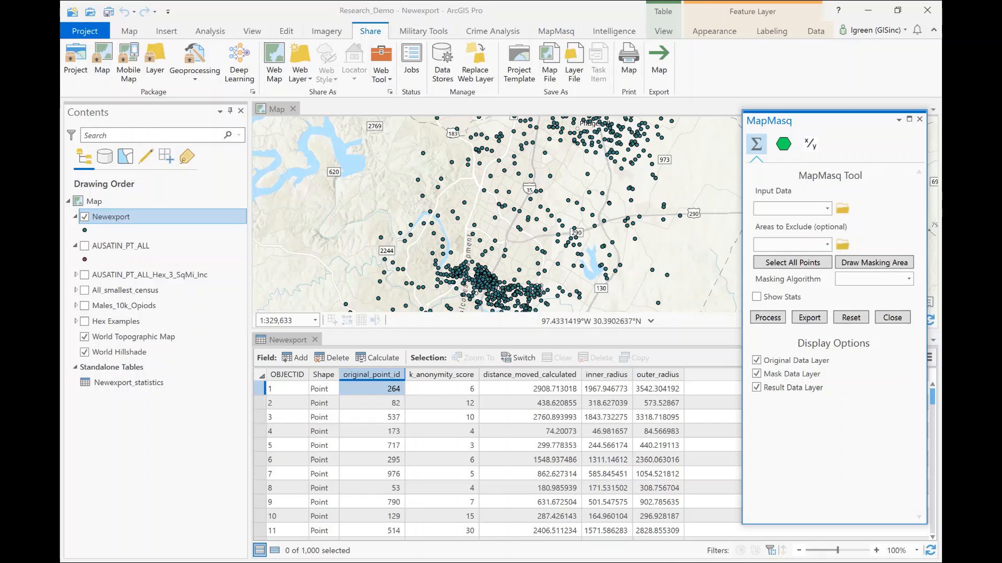